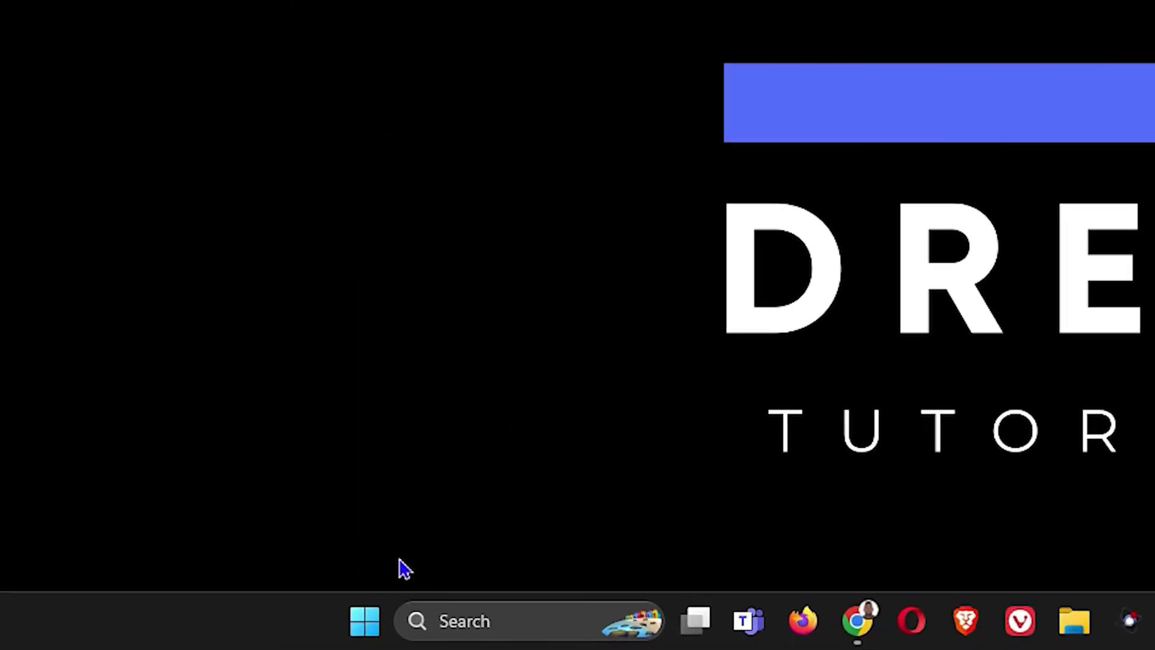
# Step: Find Netflix in the Microsoft Store library and view its options, then close the Store
pyautogui.click(365, 621)
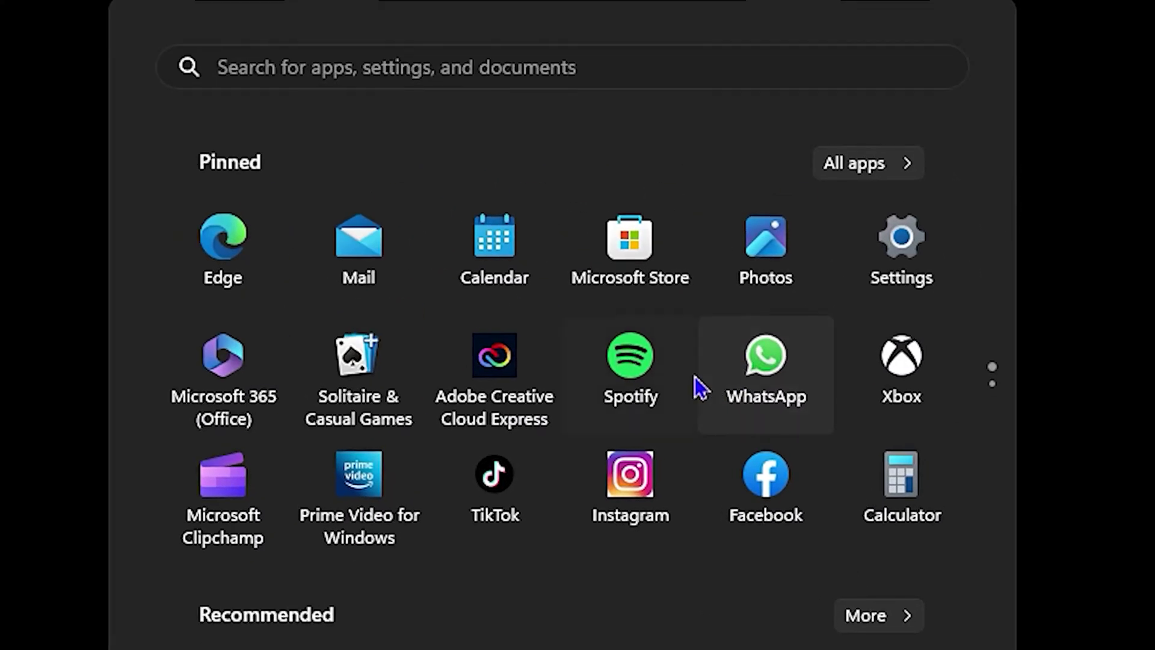
pyautogui.click(624, 253)
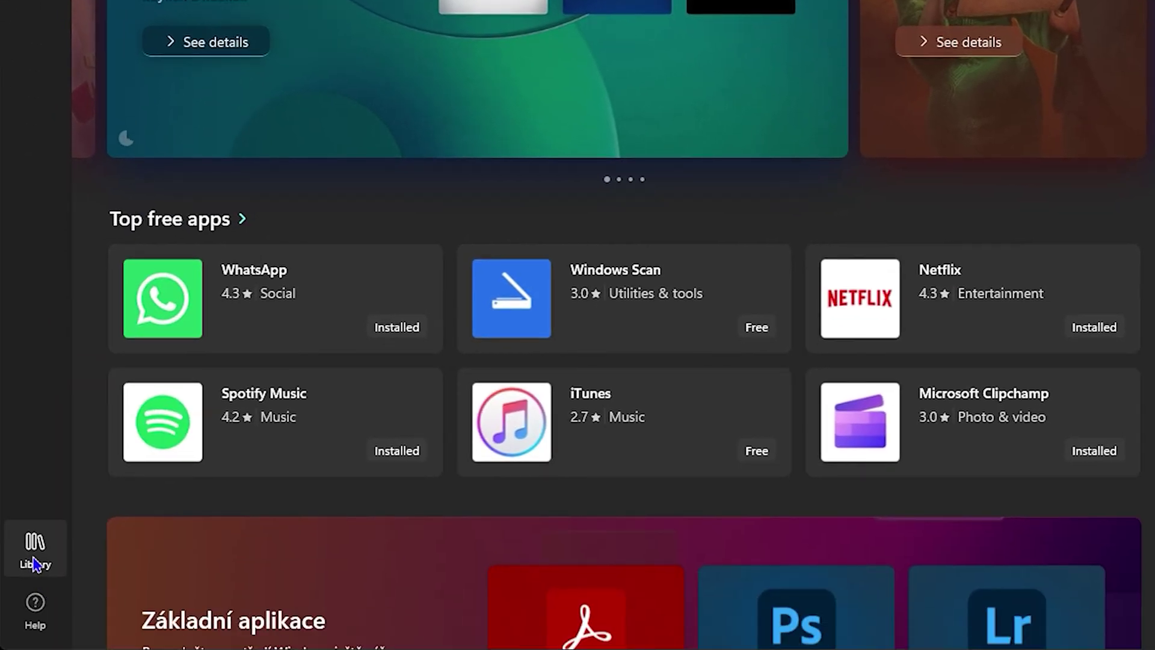
pyautogui.click(34, 562)
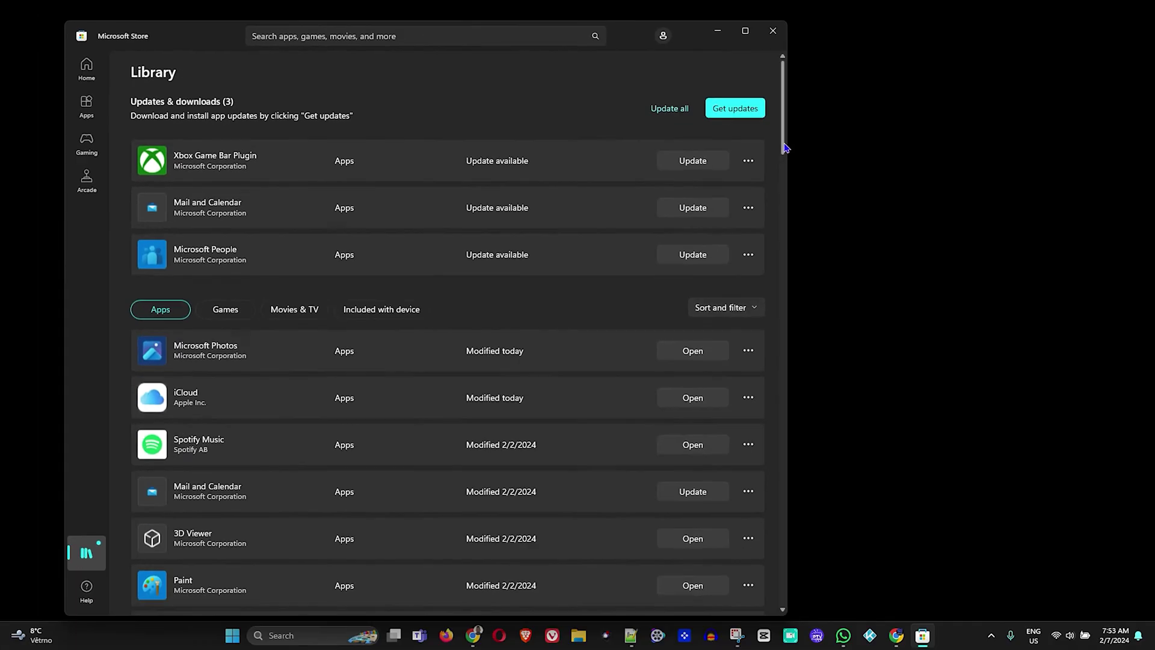
pyautogui.scroll(-15, 1146, 468)
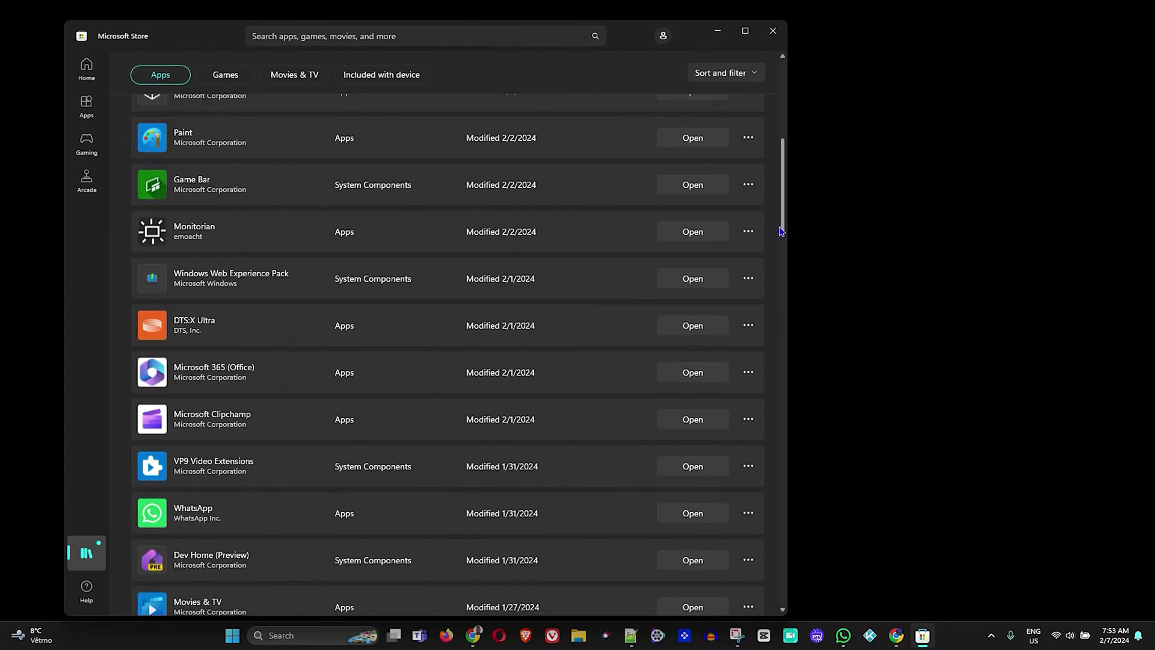
pyautogui.scroll(-5, 770, 302)
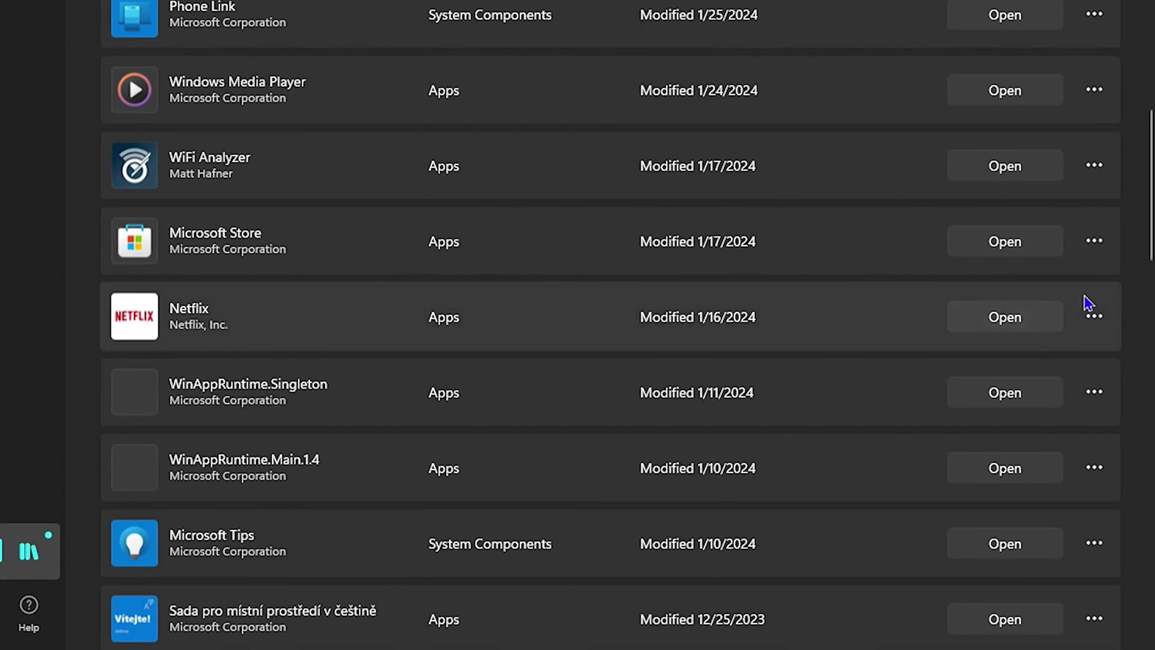
pyautogui.click(1094, 317)
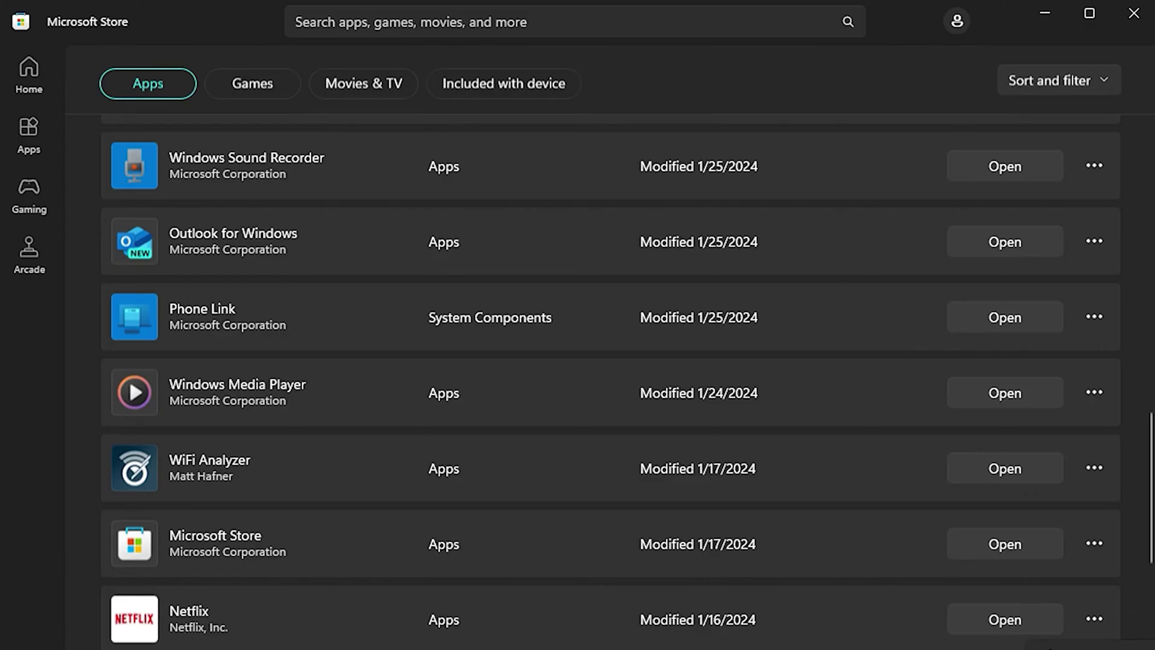
pyautogui.click(1148, 17)
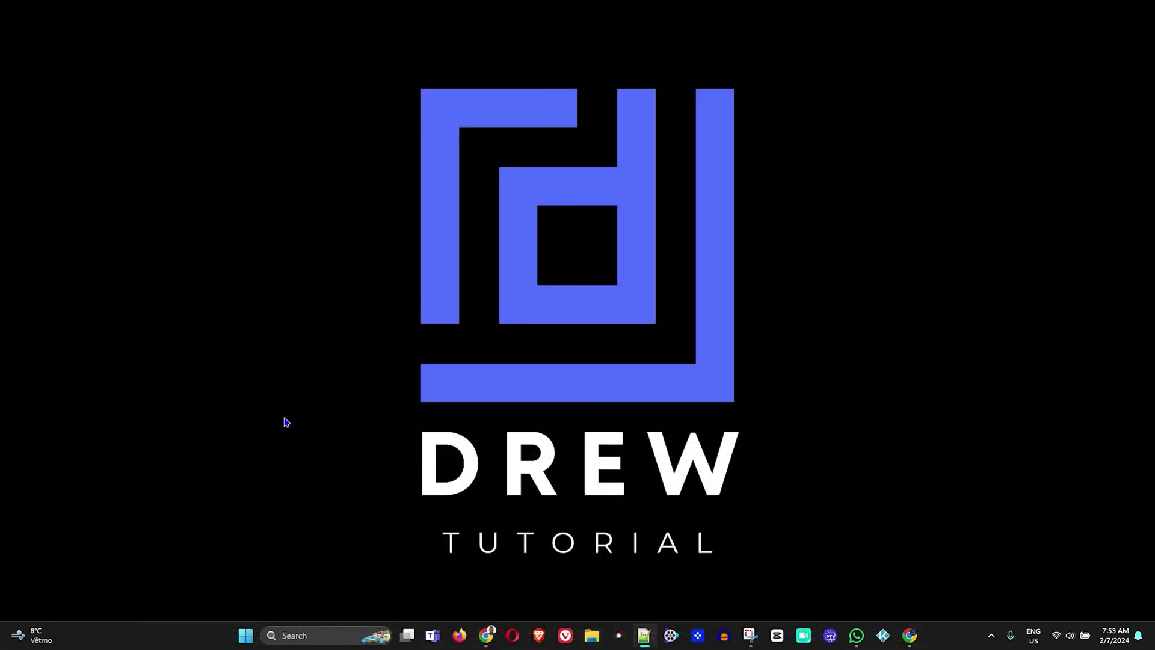
# Step: Open Netflix's advanced options in Settings' Installed apps, searching for 'netf'
pyautogui.rightClick(252, 636)
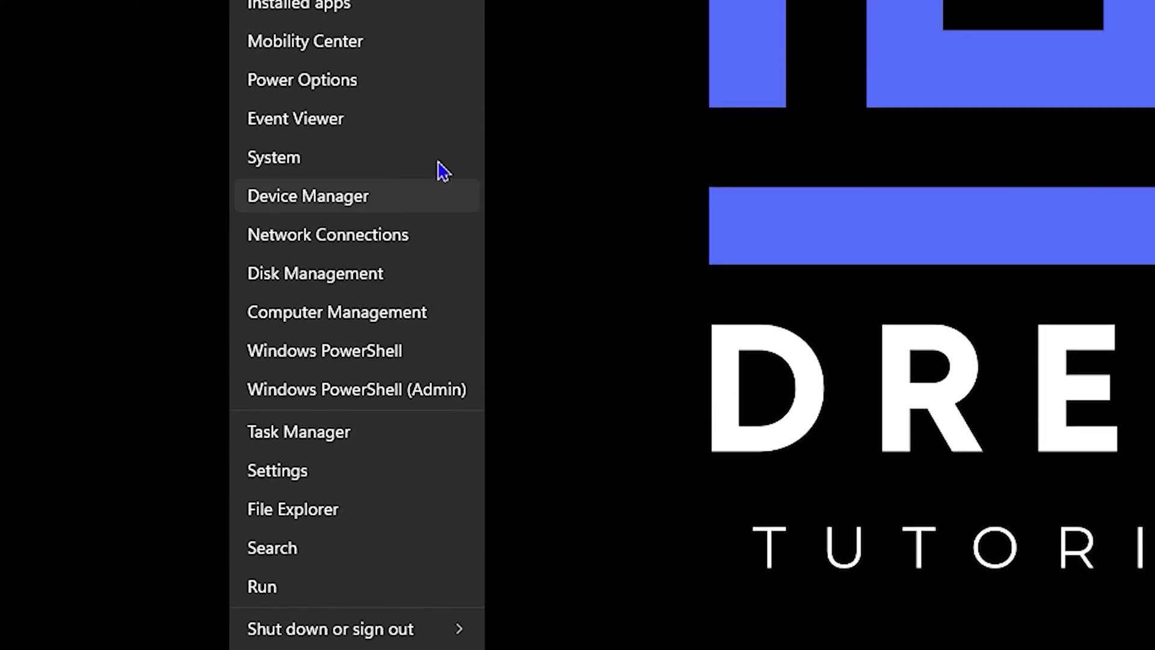
pyautogui.click(349, 13)
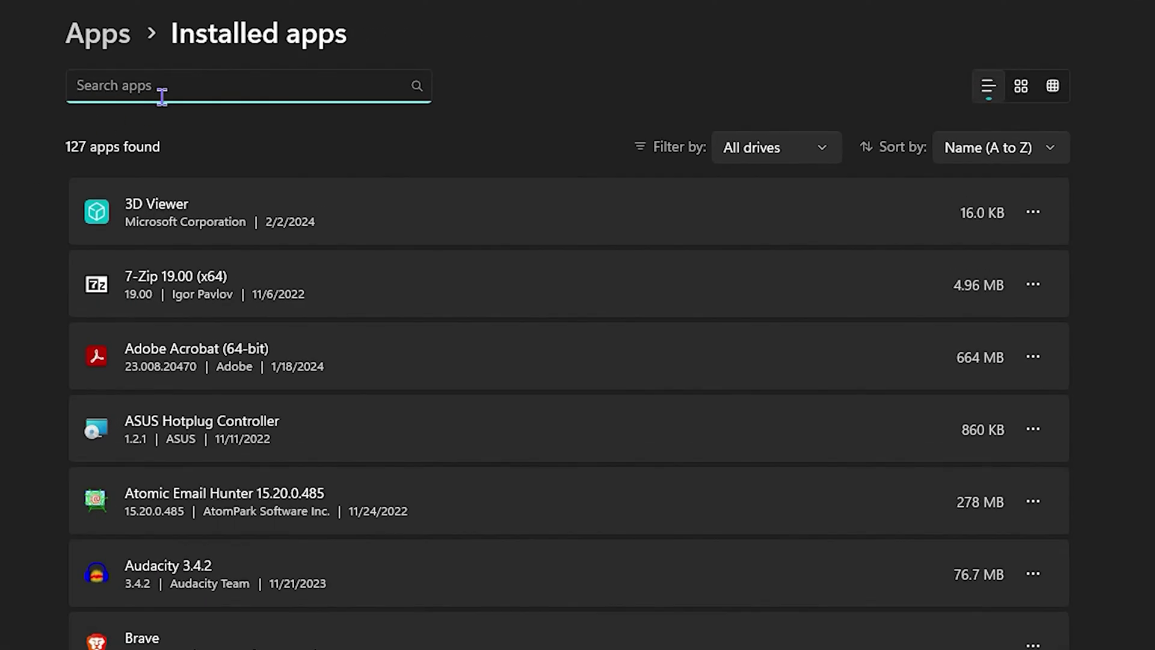
pyautogui.write('netf')
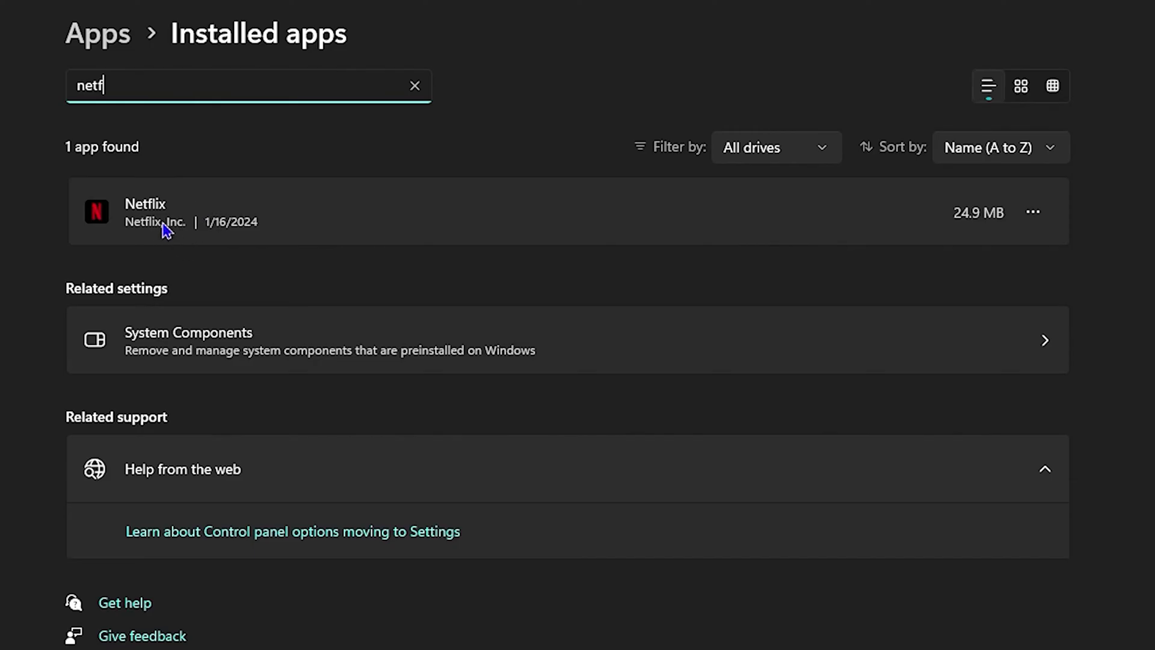
pyautogui.click(1033, 212)
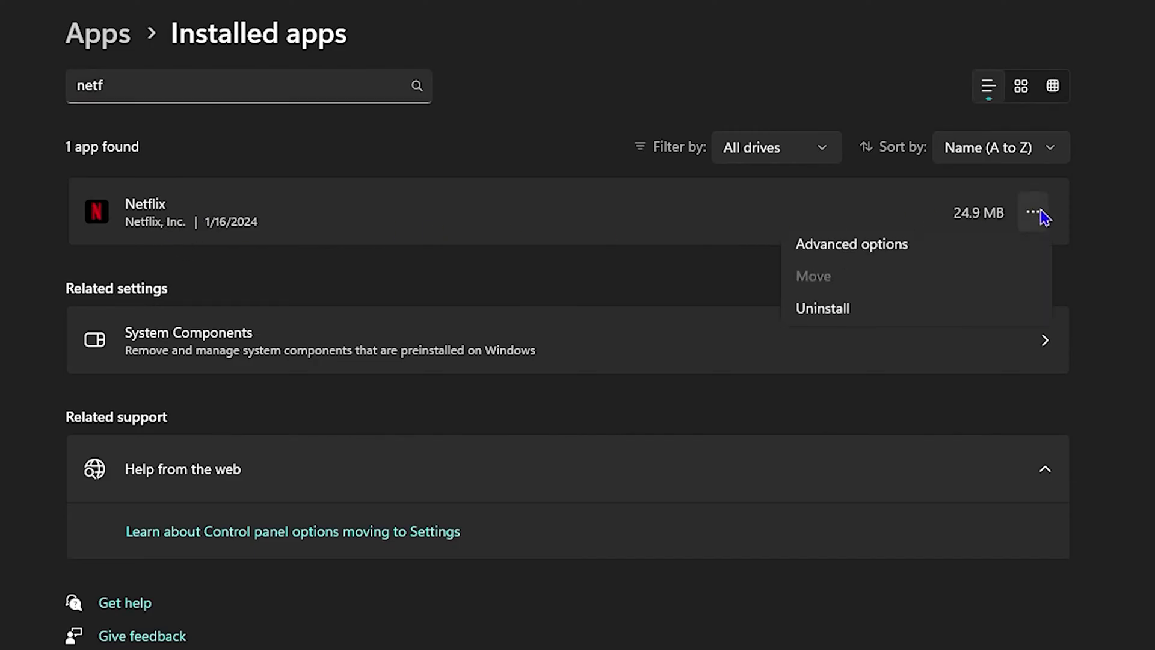
pyautogui.click(861, 257)
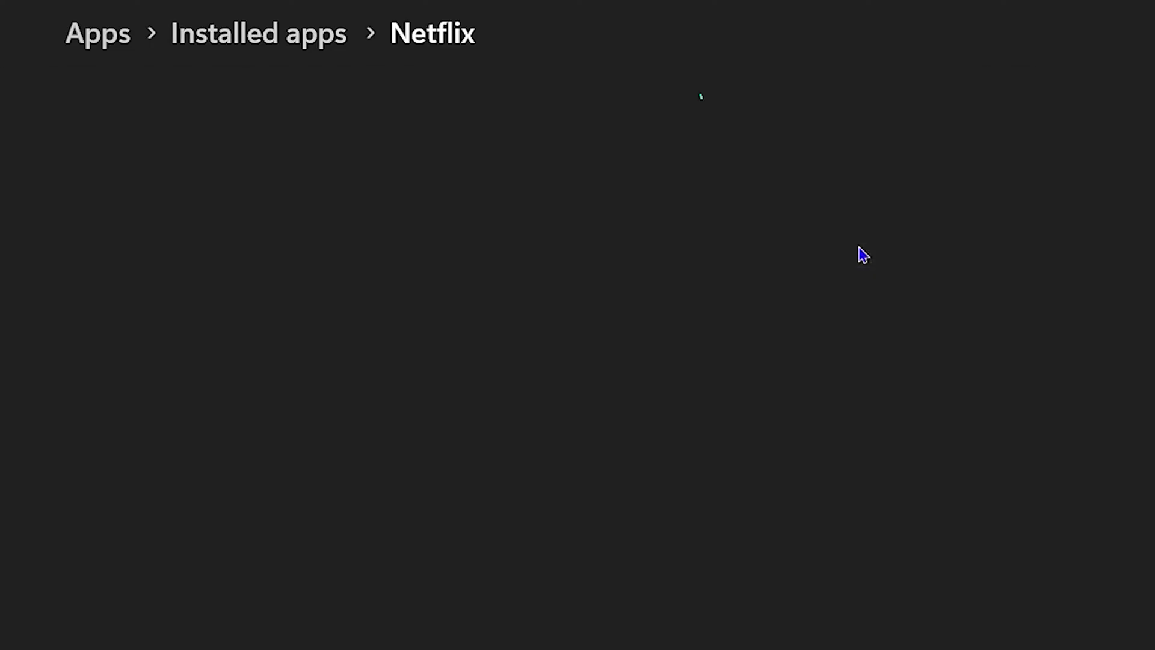
# Step: Terminate Netflix, then reset it and confirm wiping its data
pyautogui.scroll(-10, 428, 395)
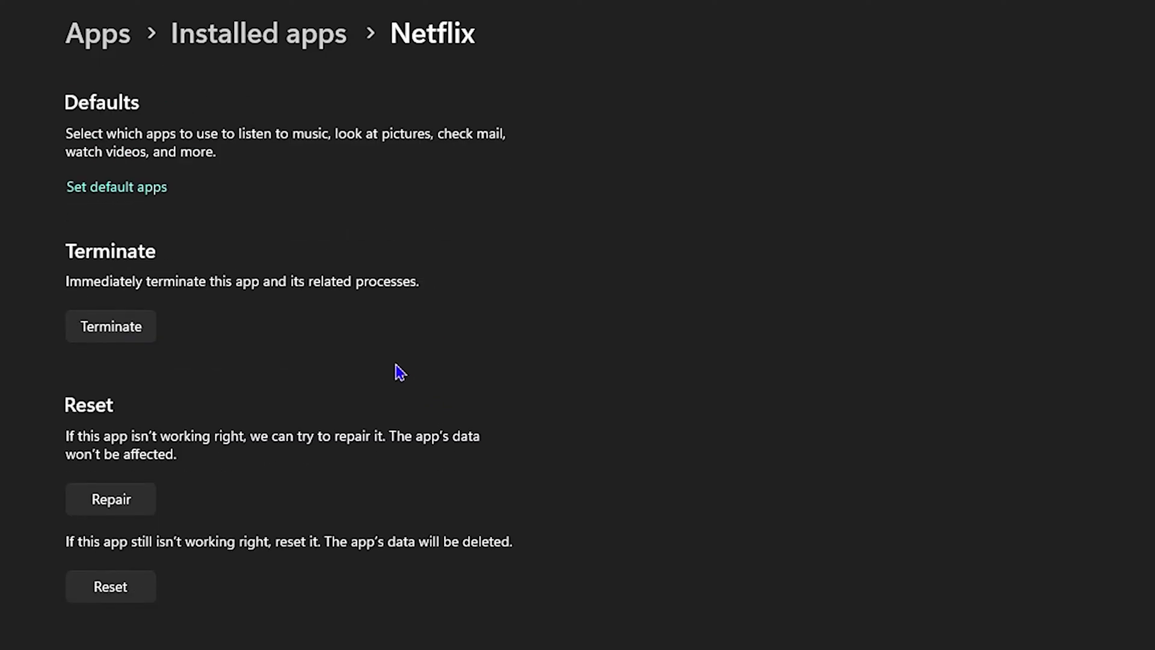
pyautogui.click(112, 329)
pyautogui.click(114, 594)
pyautogui.click(200, 533)
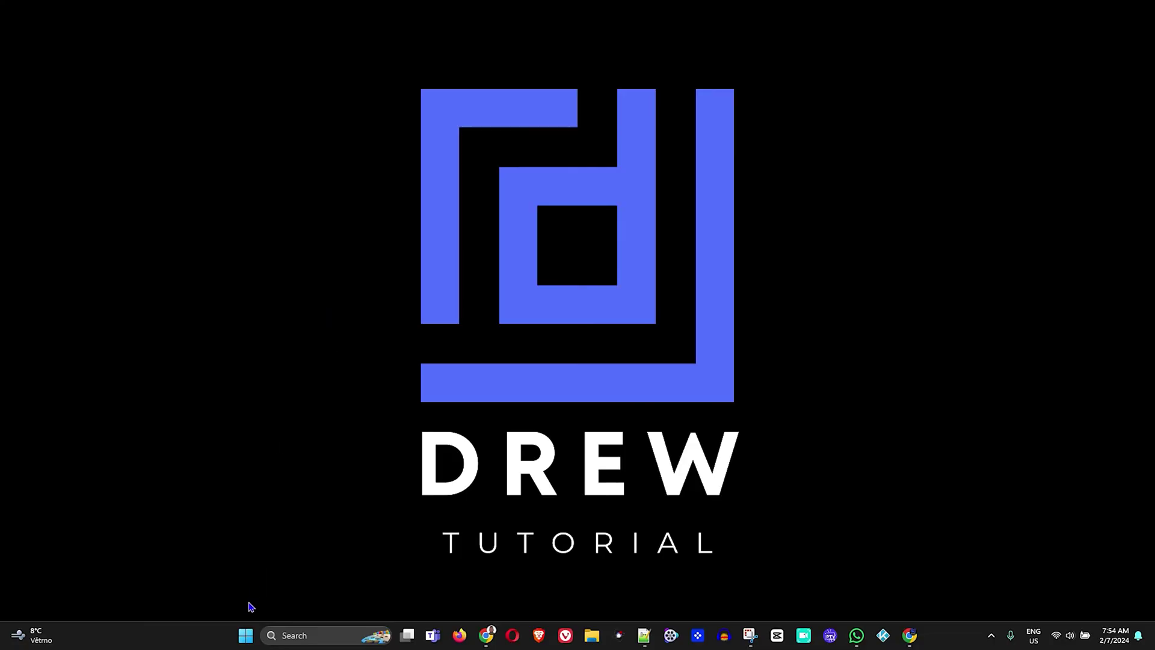
# Step: Search 'troubleshoot a', run problem detection in the Windows Store Apps troubleshooter, then close it
pyautogui.rightClick(245, 635)
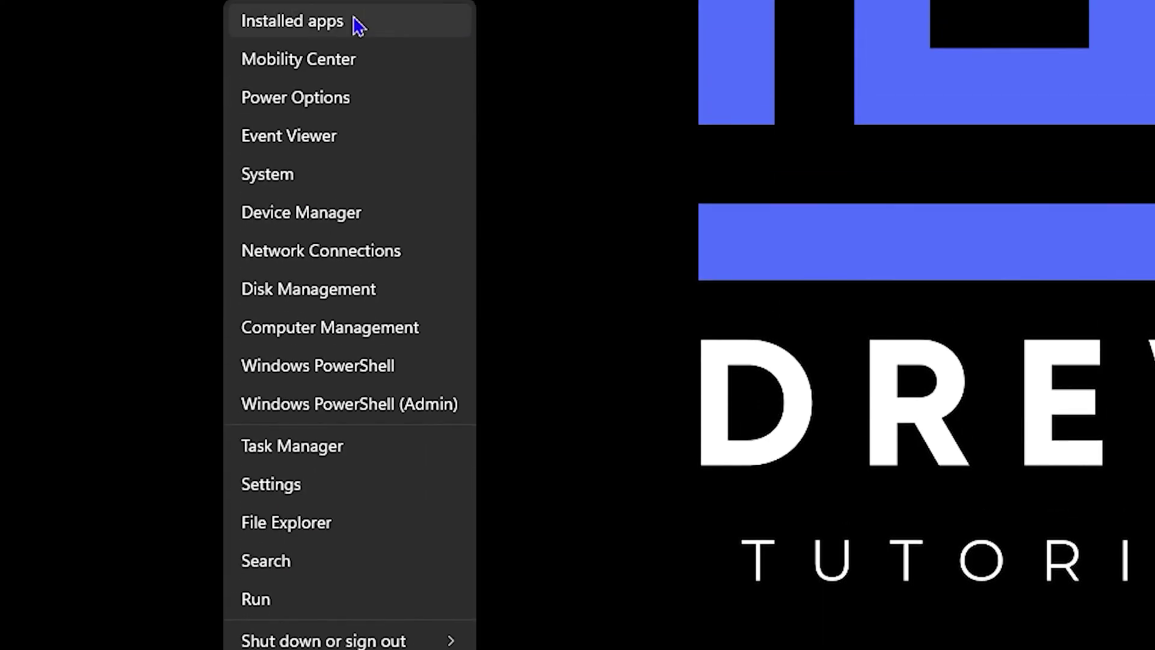
pyautogui.click(352, 24)
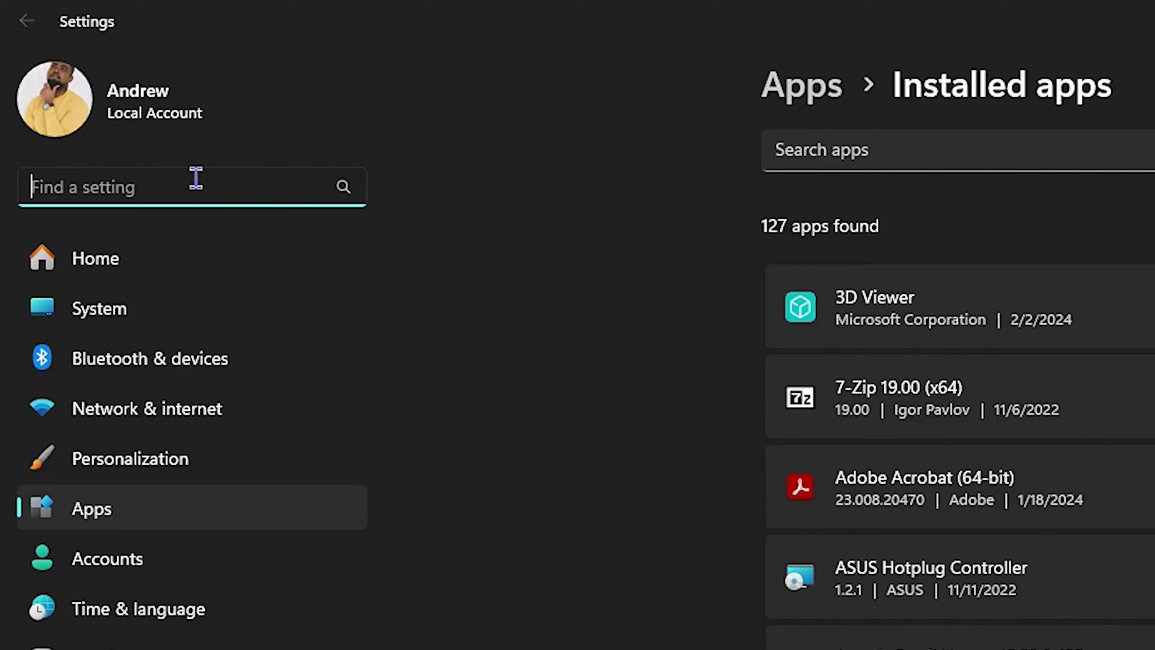
pyautogui.write('troubleshoot a')
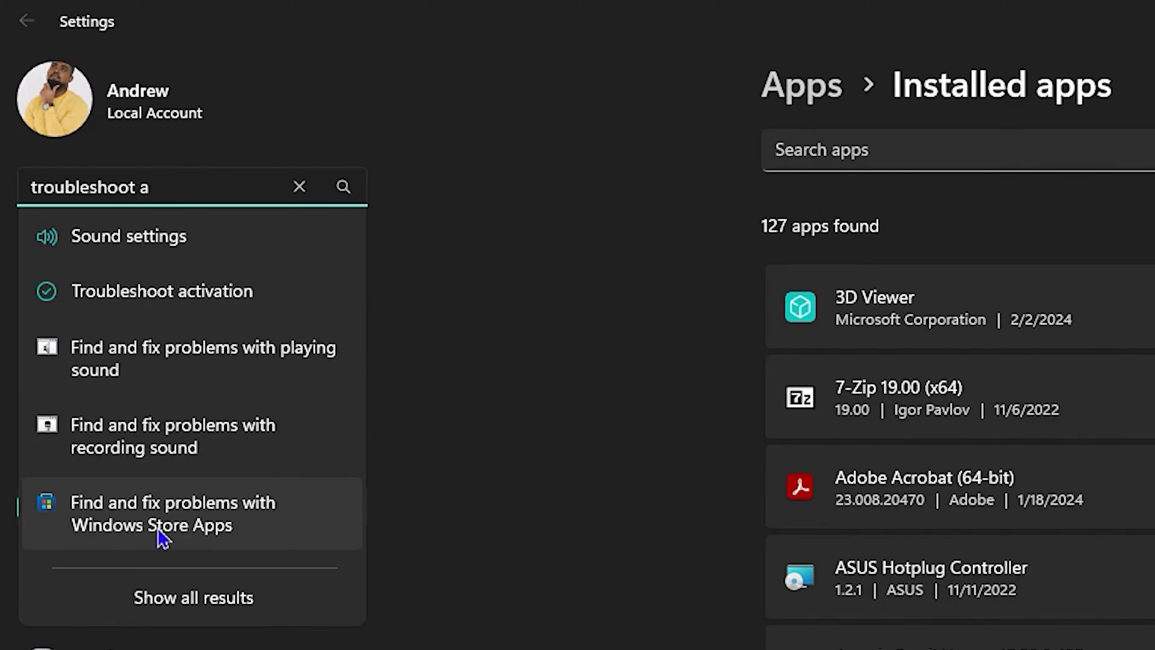
pyautogui.click(137, 530)
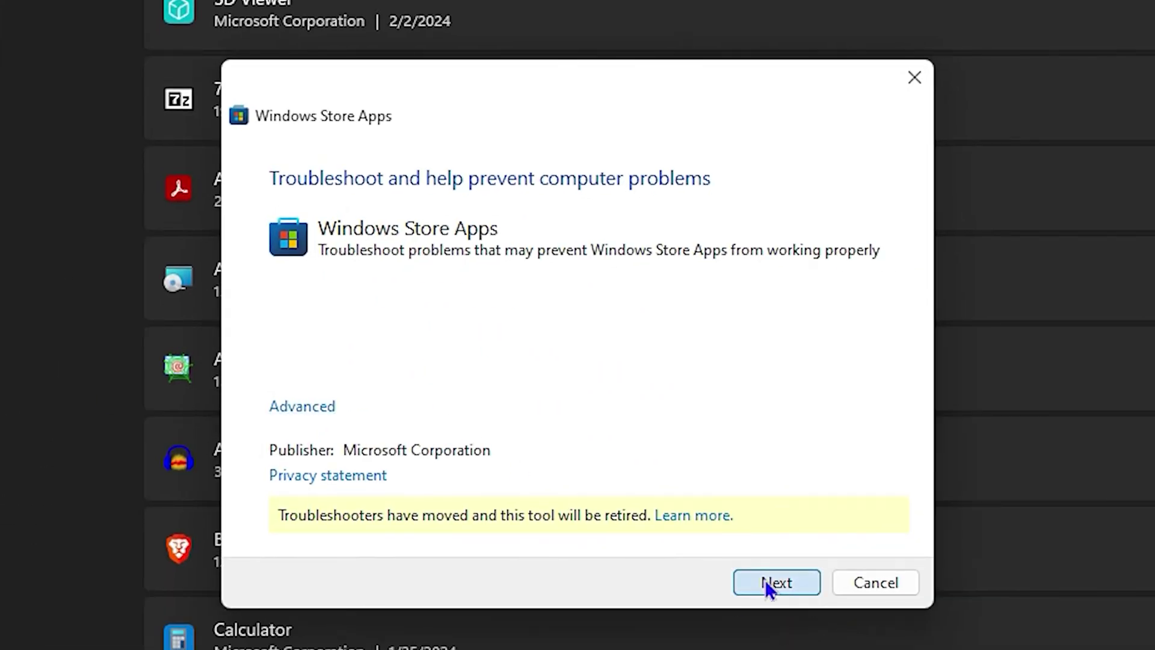
pyautogui.click(765, 579)
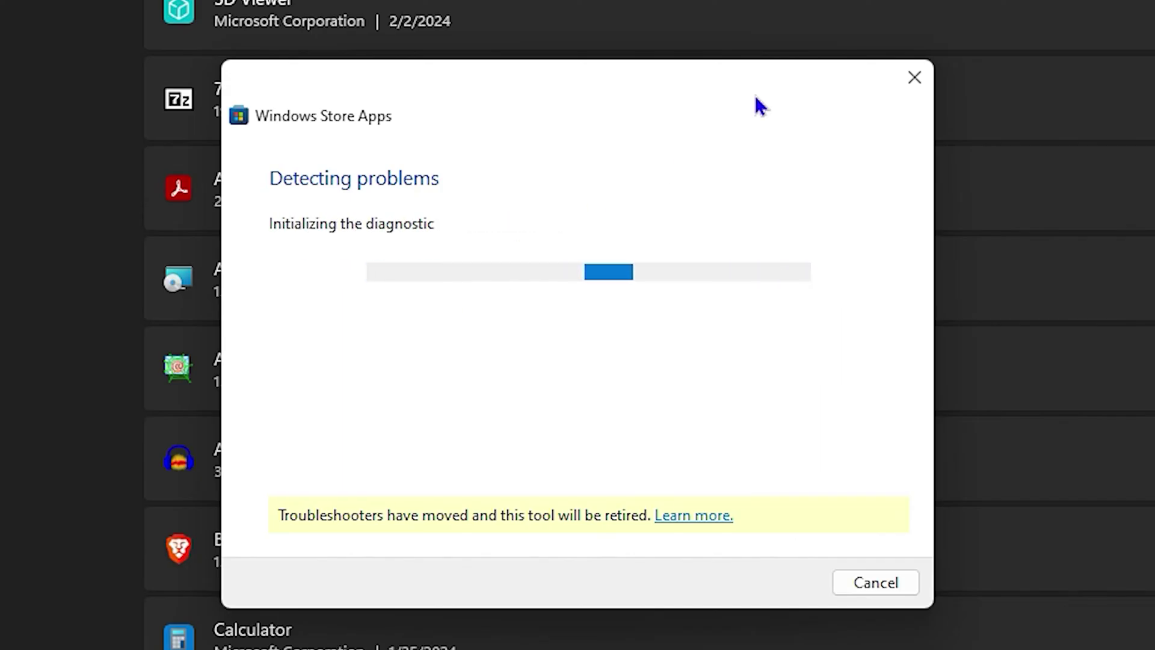
pyautogui.click(920, 73)
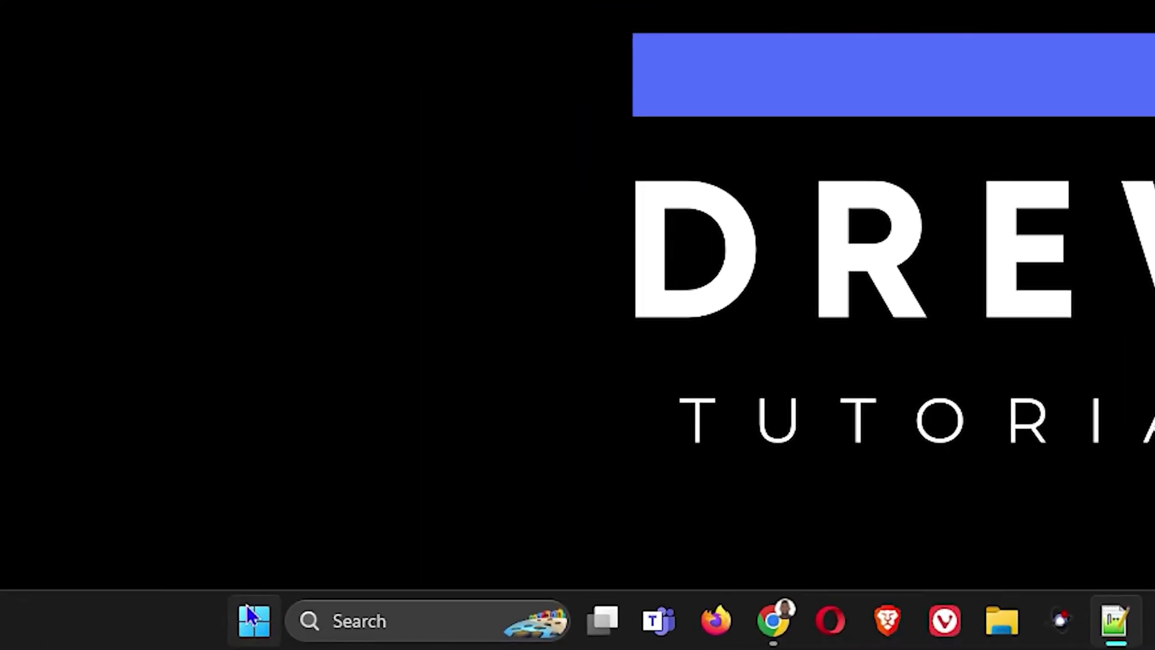
# Step: Run wsreset.exe from the Run dialog to clear the Store cache, then close the reopened Store
pyautogui.click(266, 629)
pyautogui.write('run')
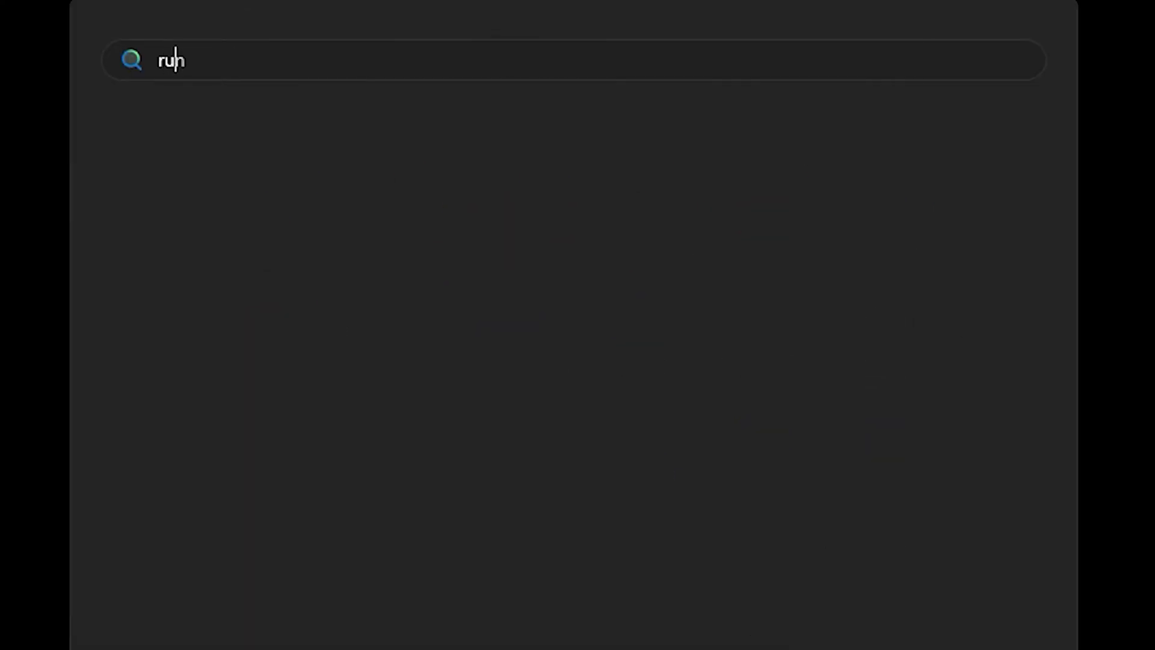
pyautogui.press('Return')
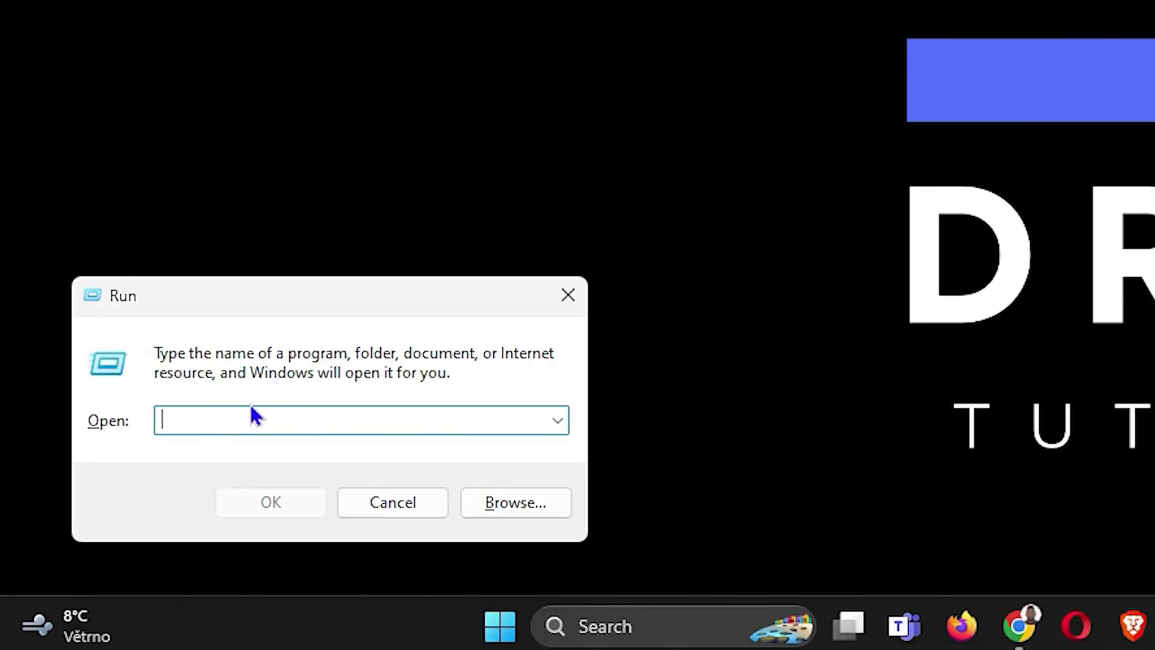
pyautogui.write('wsreset.exe')
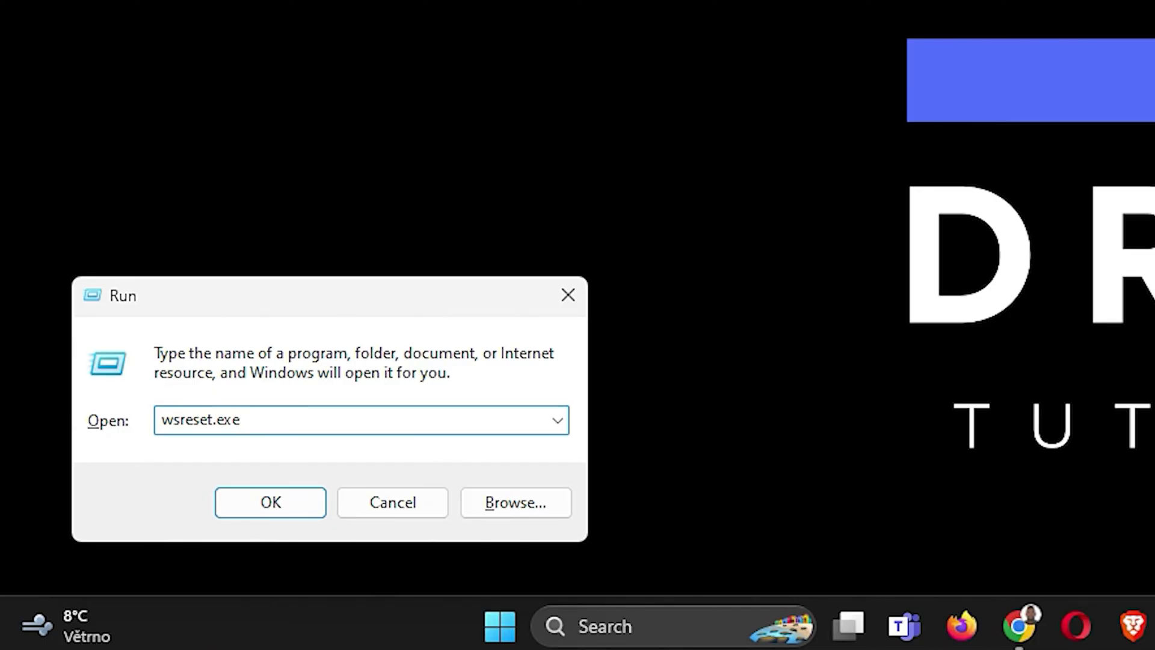
pyautogui.hotkey('ctrl', 'a')
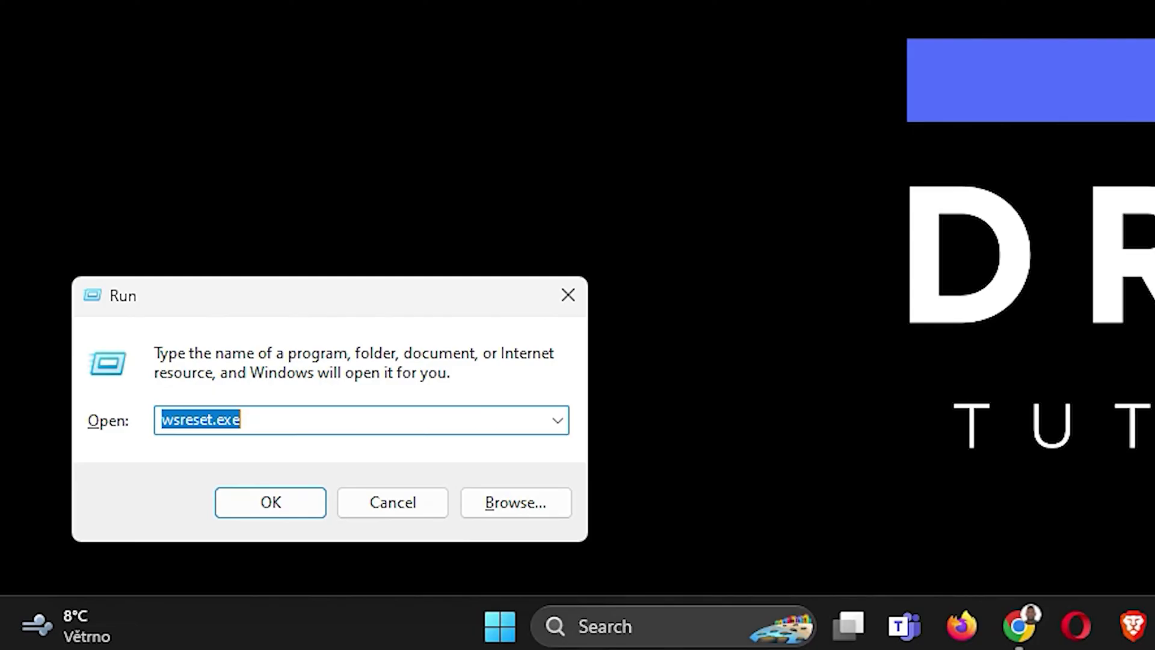
pyautogui.press('Right')
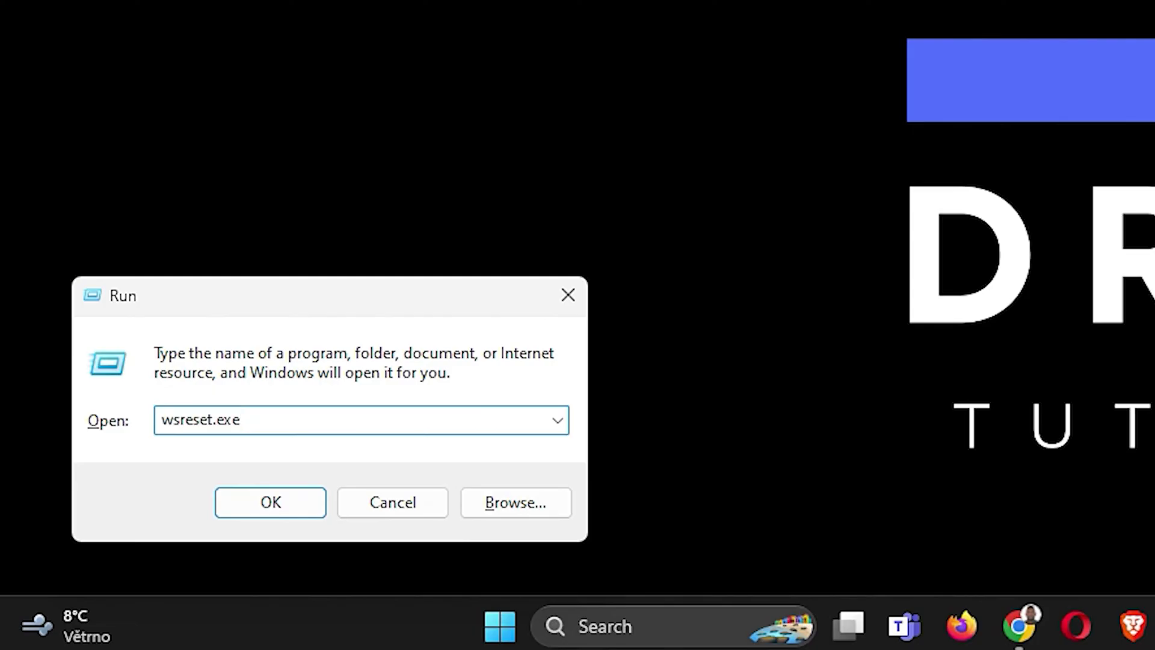
pyautogui.press('Return')
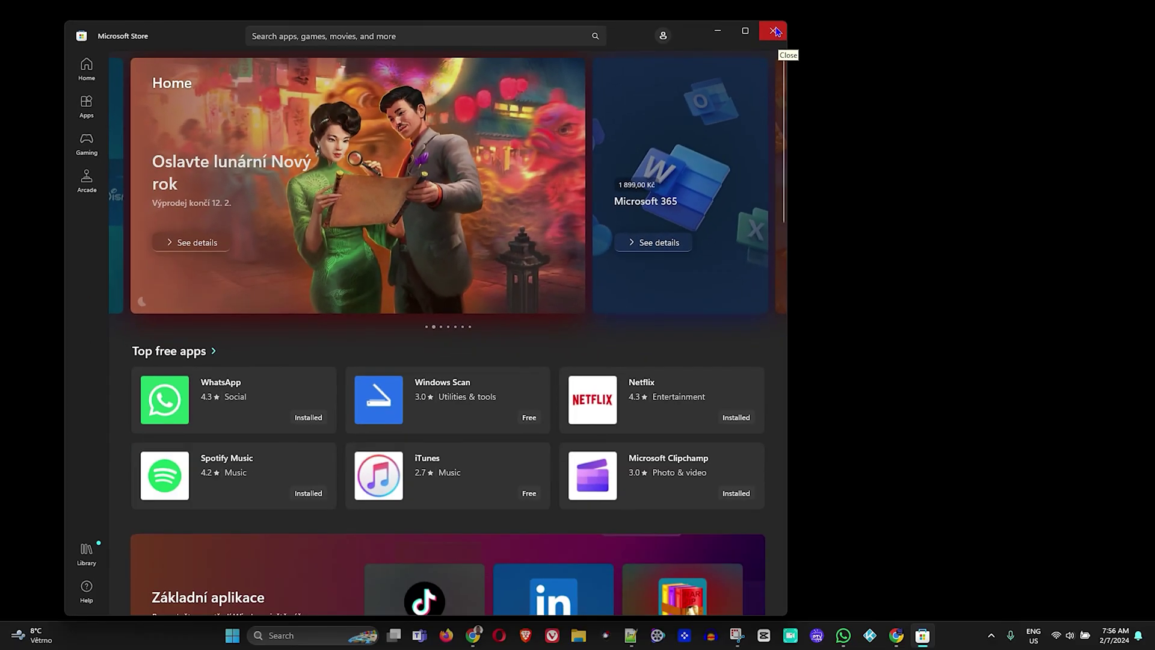
pyautogui.click(775, 31)
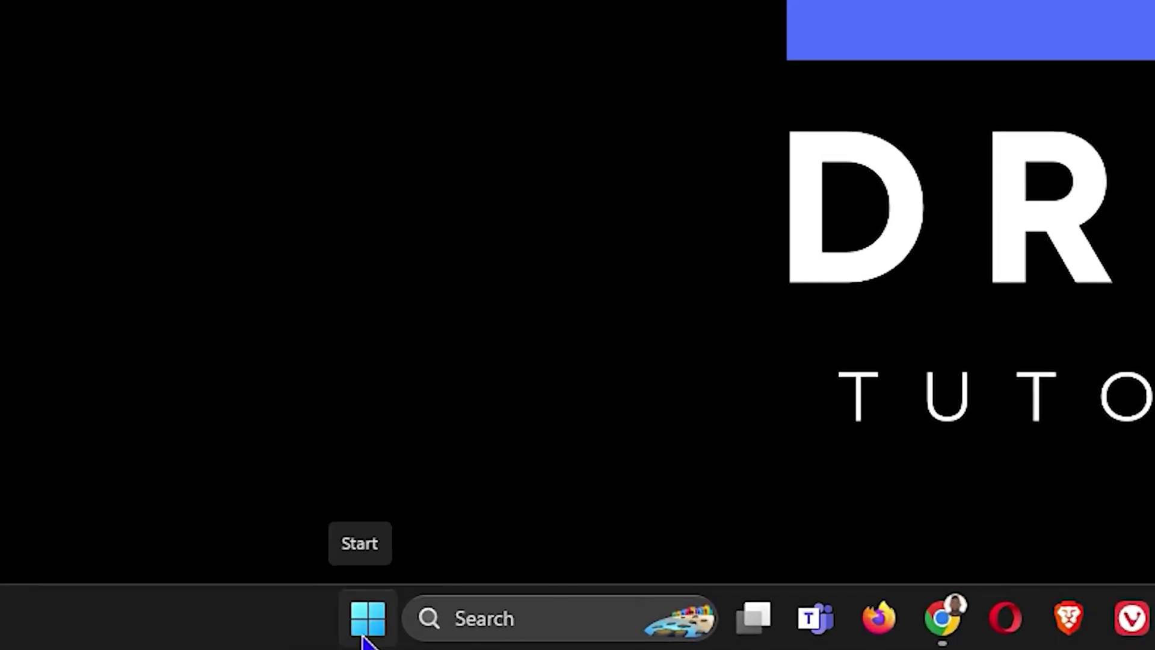
# Step: Open the Temp folder by entering 'temp' in the Run dialog
pyautogui.click(364, 640)
pyautogui.write('run')
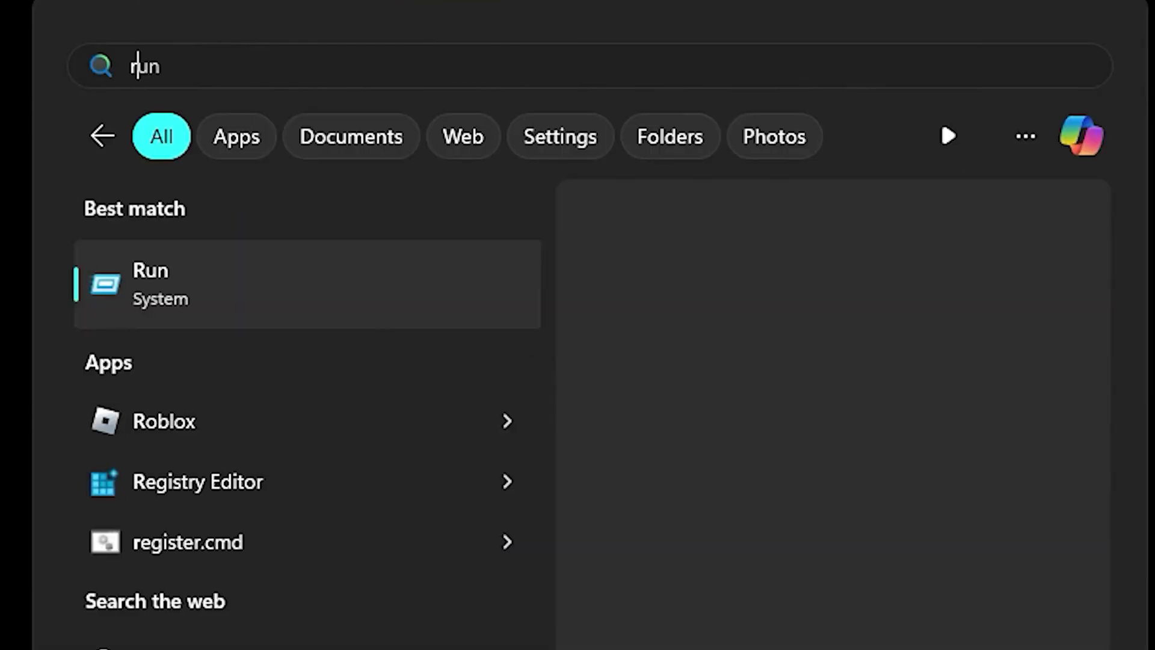
pyautogui.press('Return')
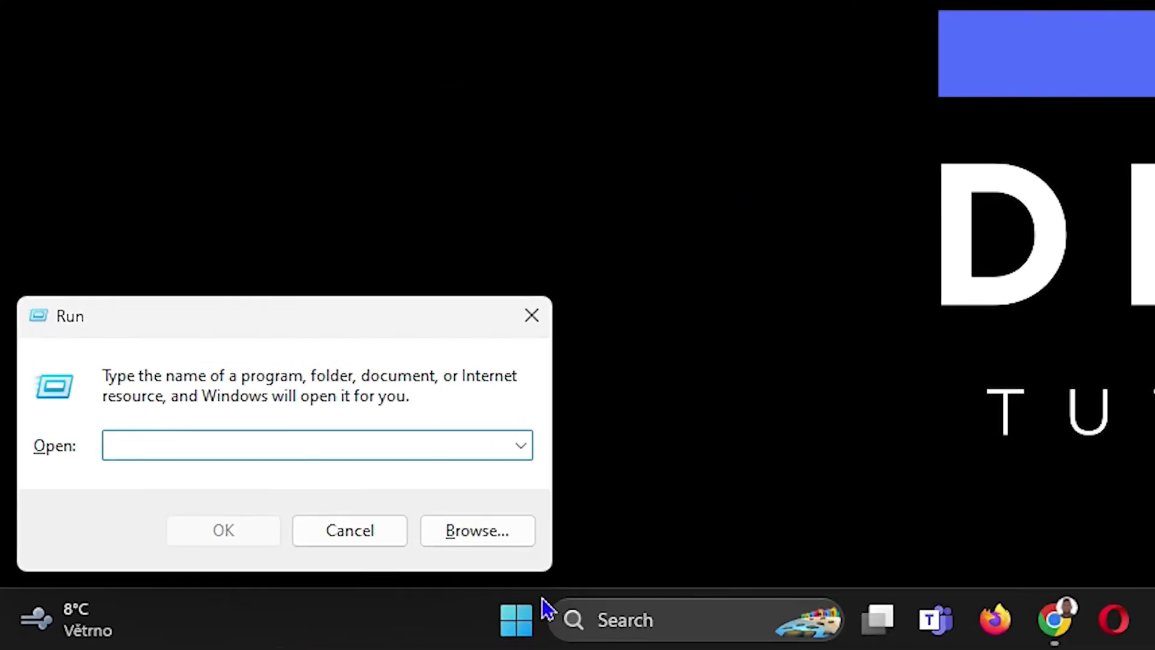
pyautogui.write('temp')
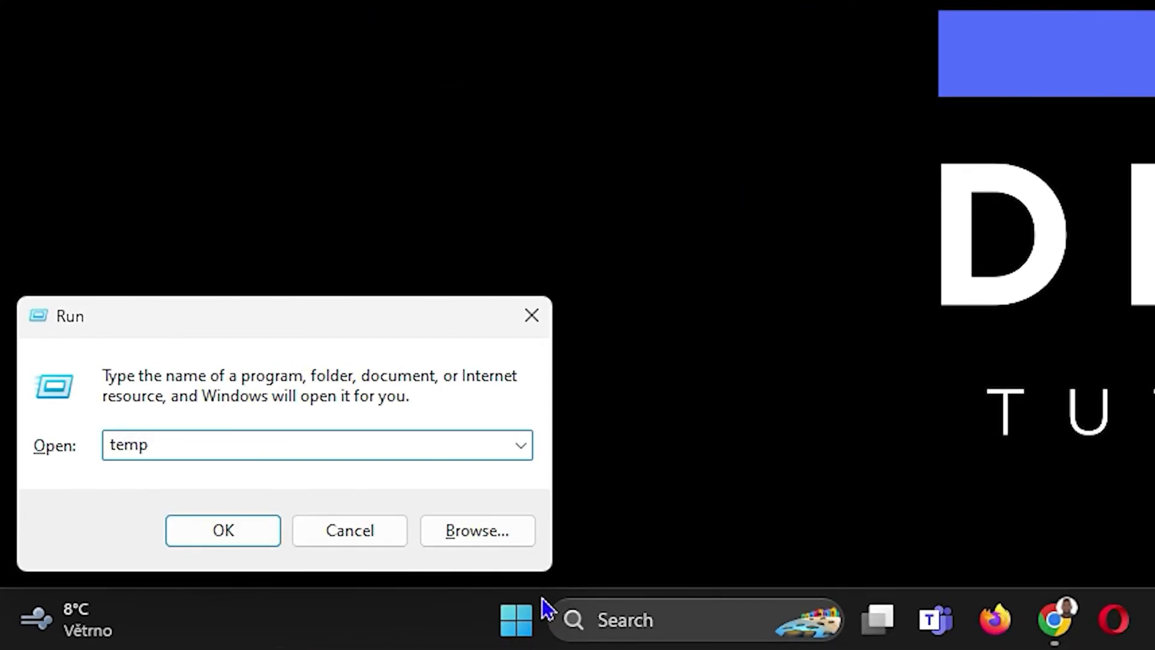
pyautogui.press('Return')
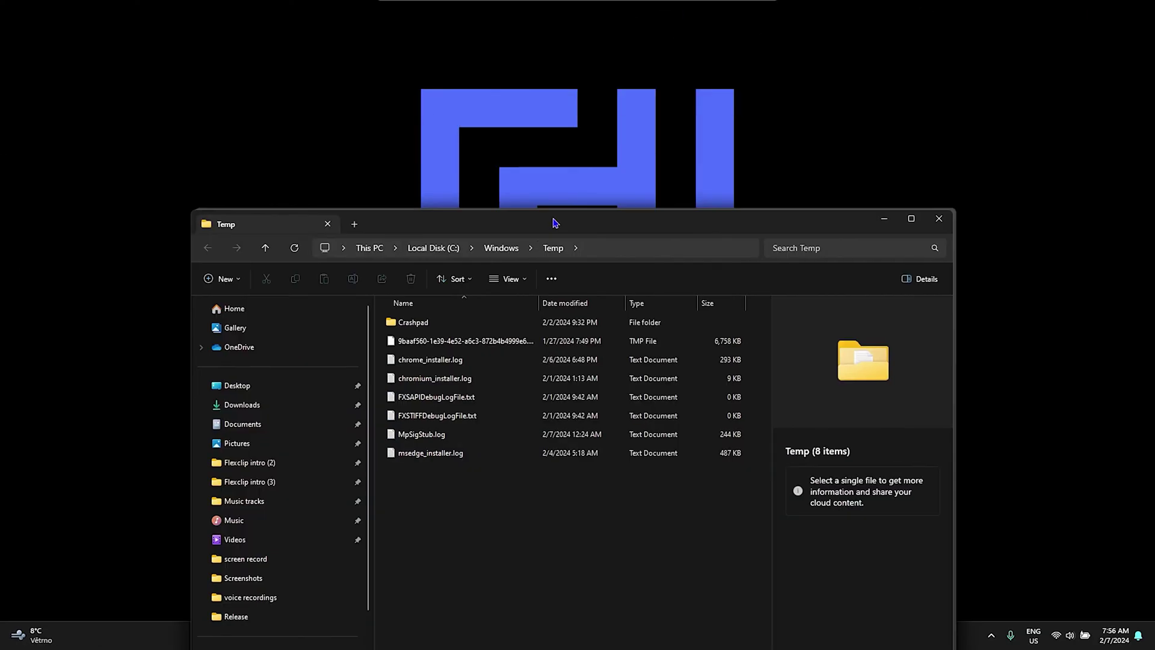
# Step: Select and delete all eight items in Temp, including Crashpad, then close the window
pyautogui.moveTo(555, 223); pyautogui.dragTo(555, 118)
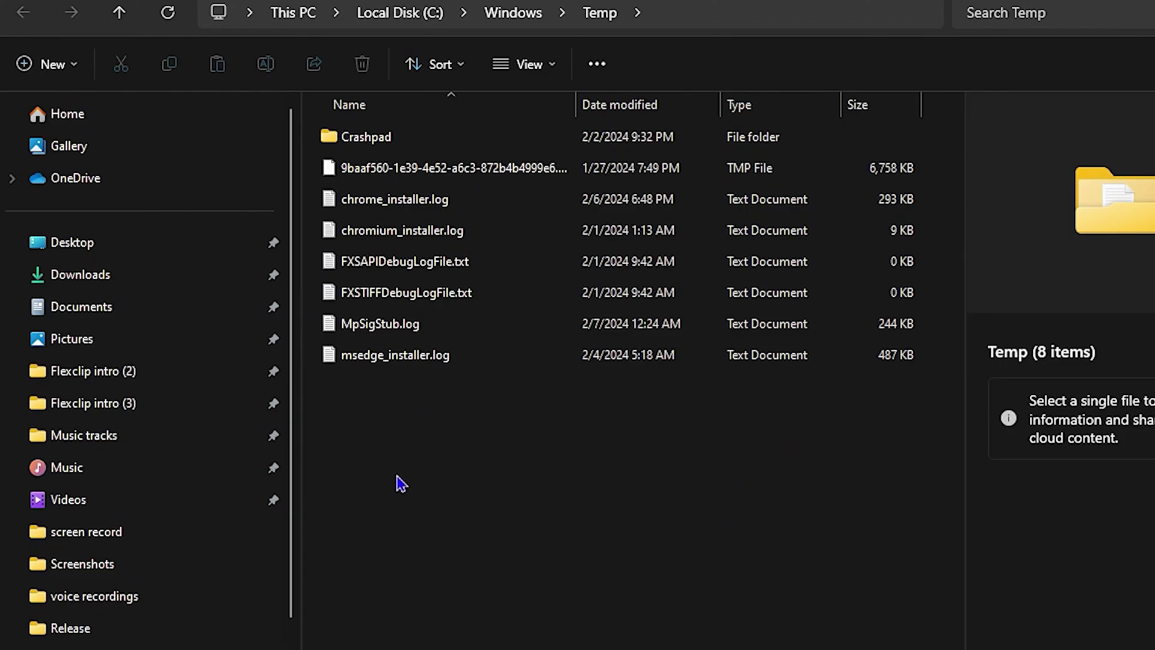
pyautogui.moveTo(402, 496); pyautogui.dragTo(508, 118)
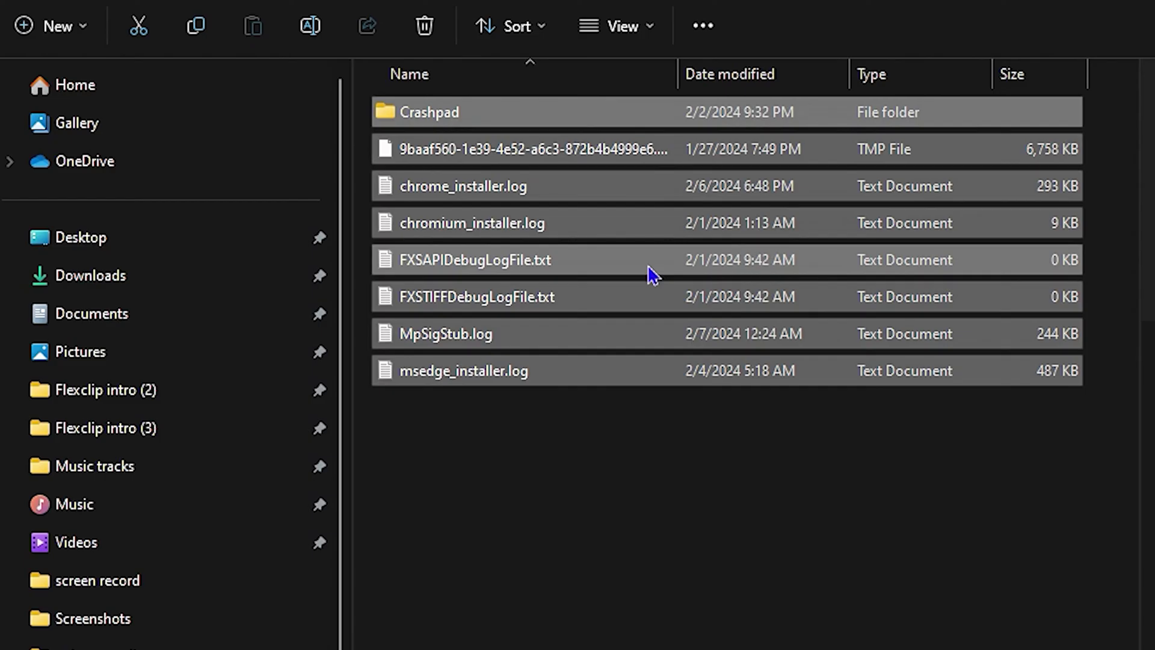
pyautogui.press('Delete')
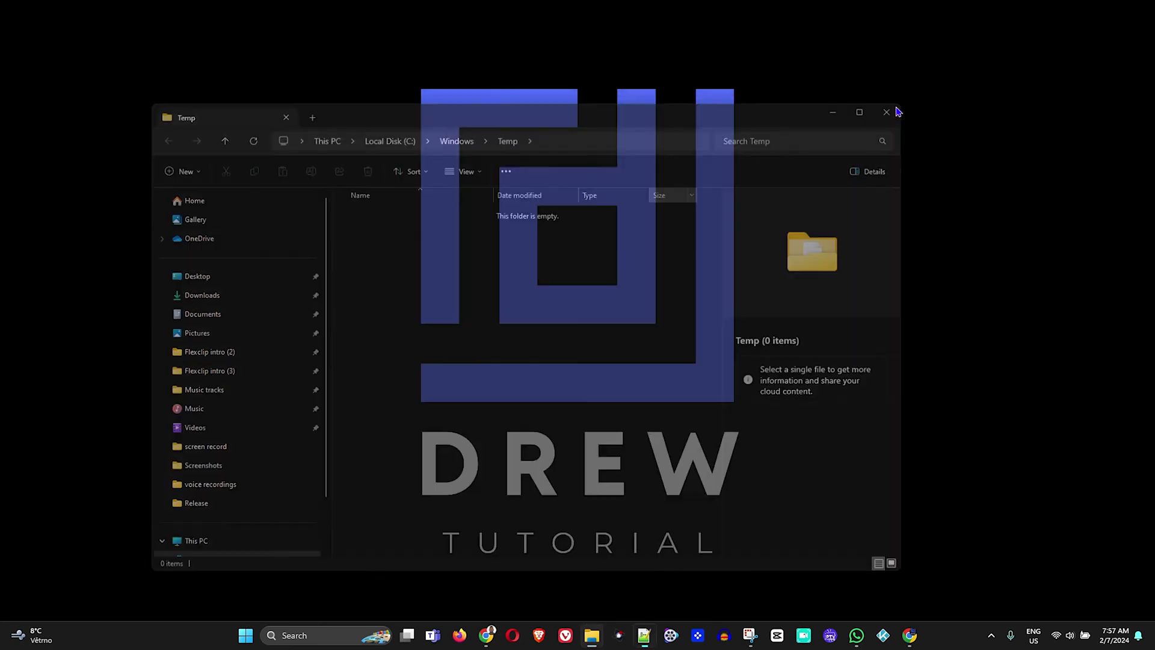
pyautogui.click(896, 112)
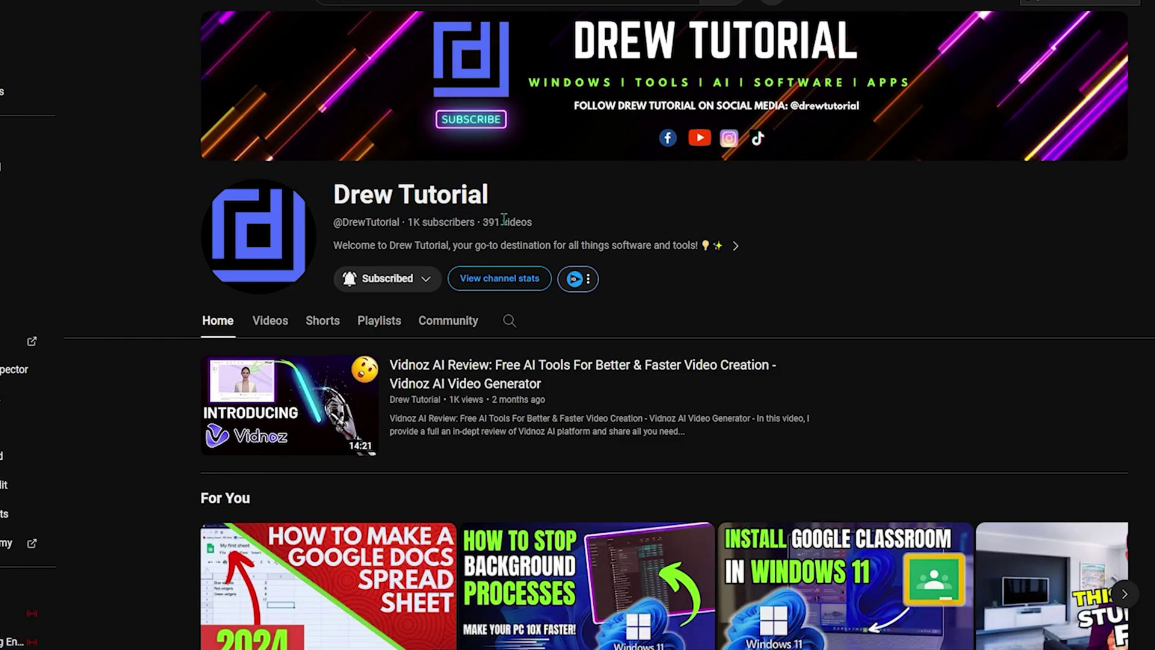
# Step: Scroll through the channel's videos, then switch to its Shorts tab and browse the grid
pyautogui.scroll(-10, 593, 367)
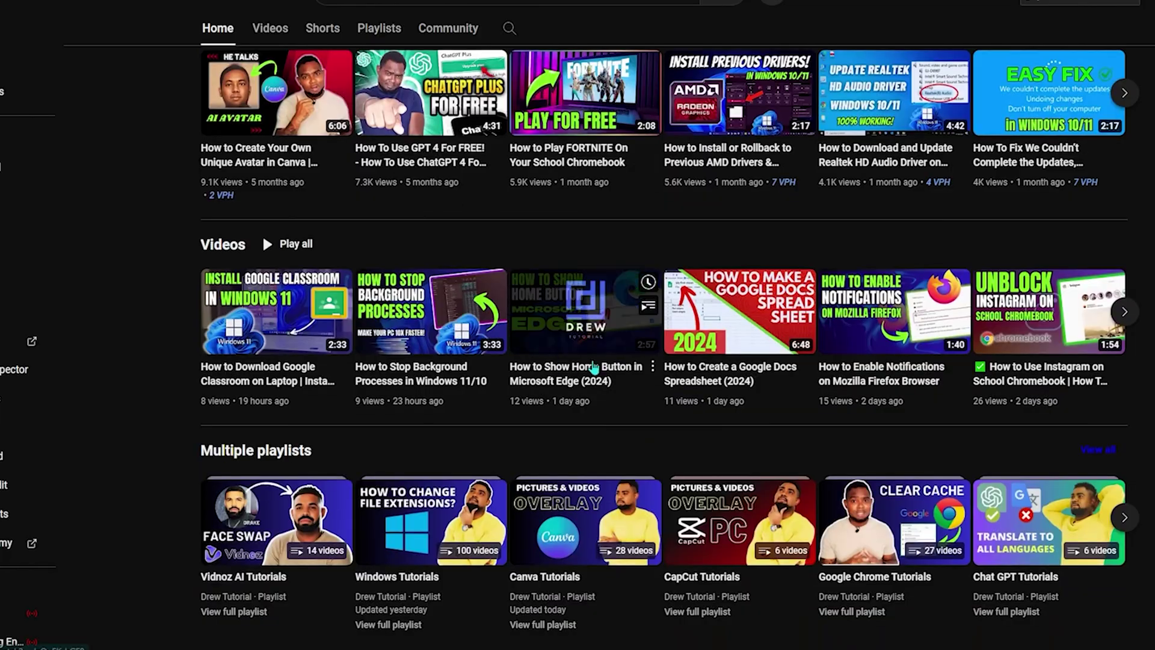
pyautogui.scroll(-10, 491, 374)
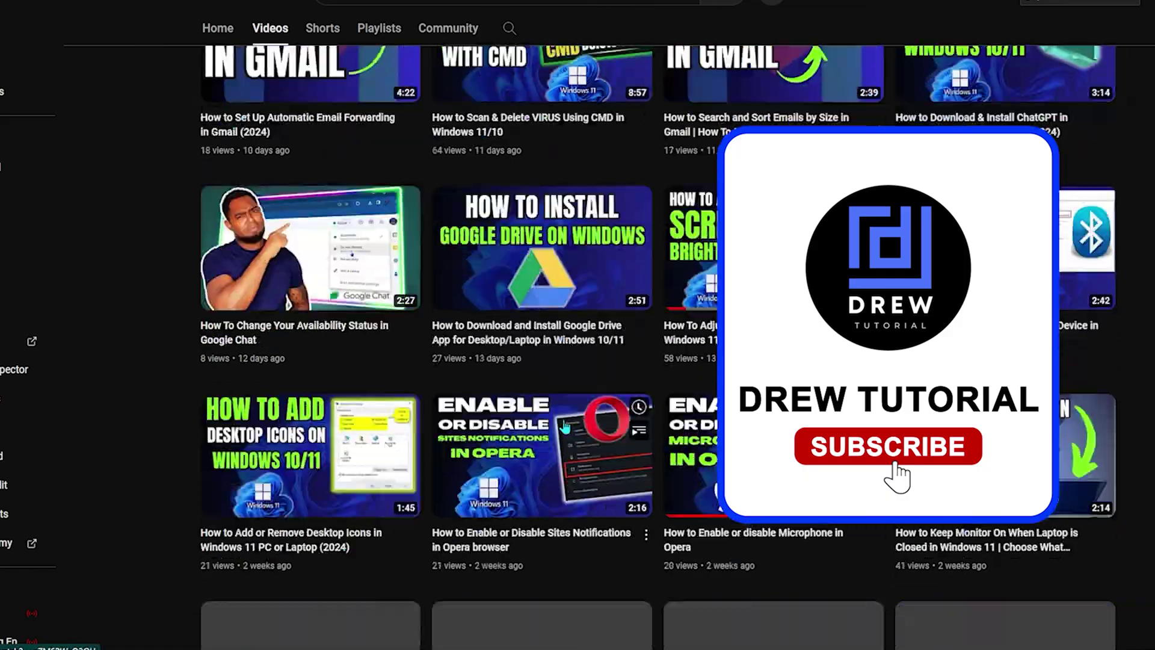
pyautogui.scroll(-10, 566, 427)
pyautogui.scroll(15, 565, 426)
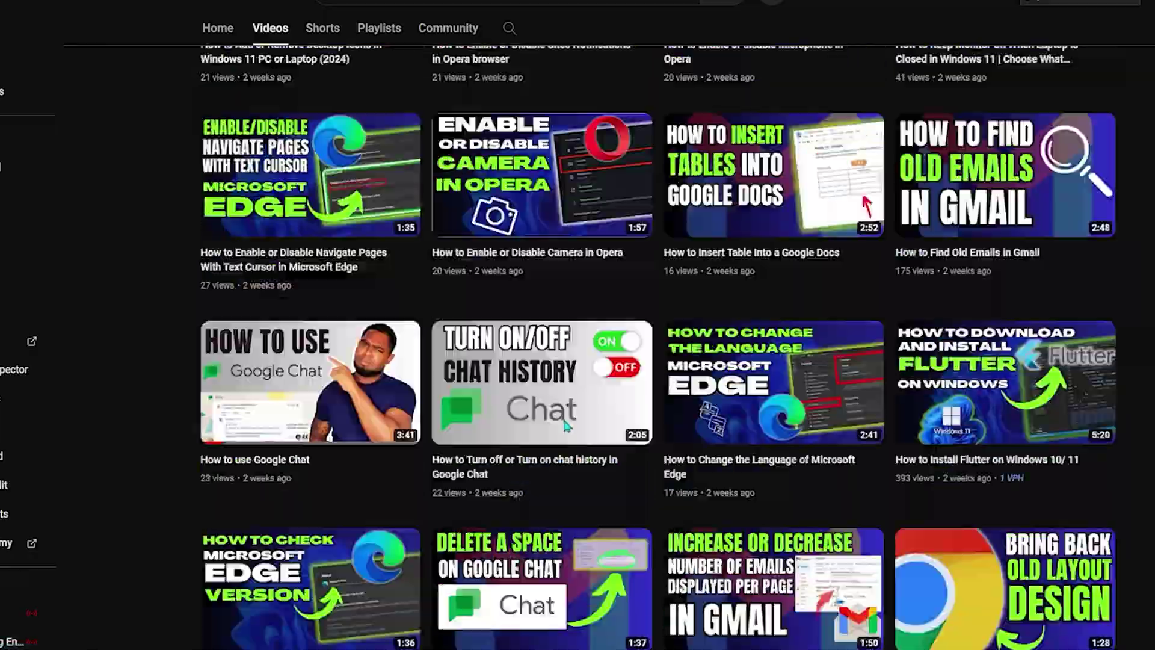
pyautogui.click(324, 319)
pyautogui.scroll(-3, 583, 462)
pyautogui.scroll(-20, 582, 462)
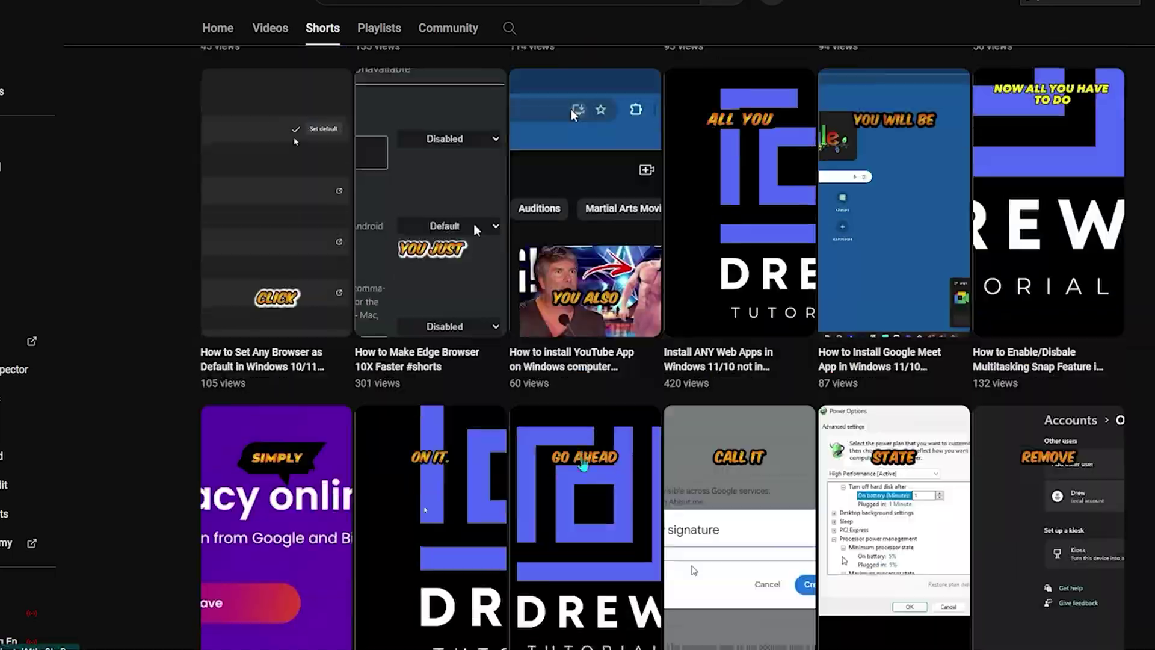
pyautogui.scroll(-20, 583, 464)
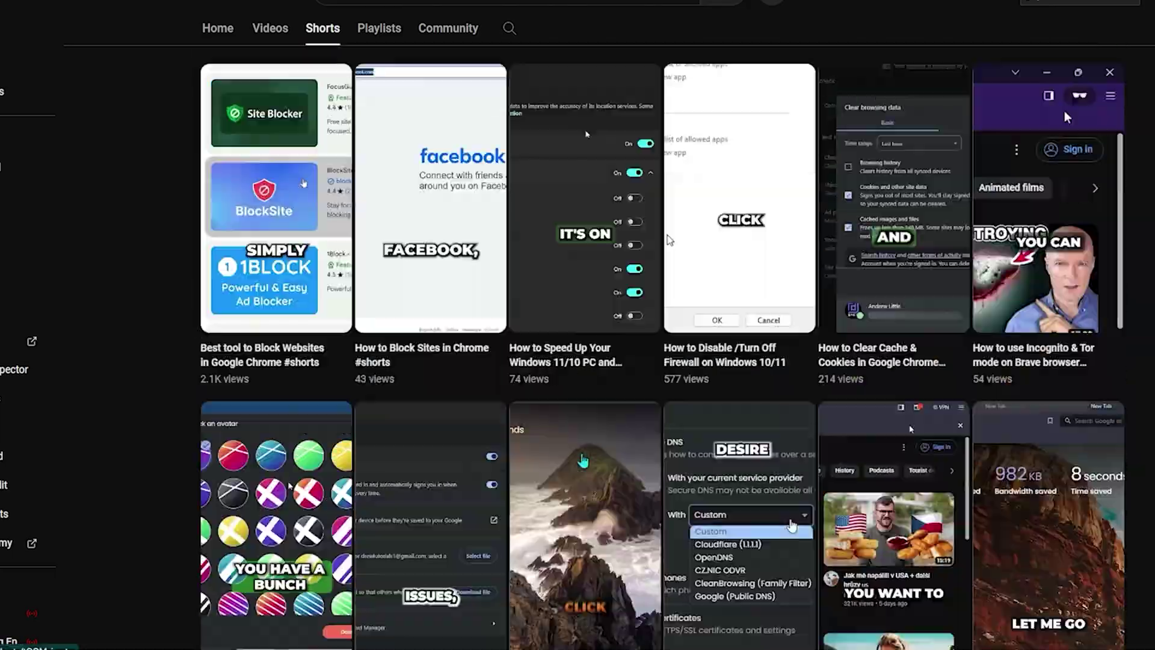